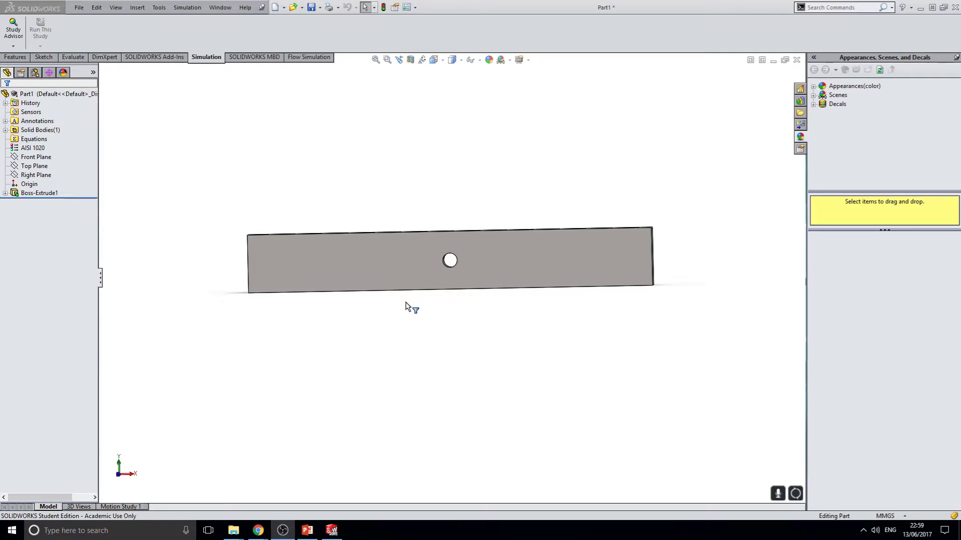
Assign AISI 1020 steel to the bar through Edit Material, then close the Material dialog.
left_click(49, 158)
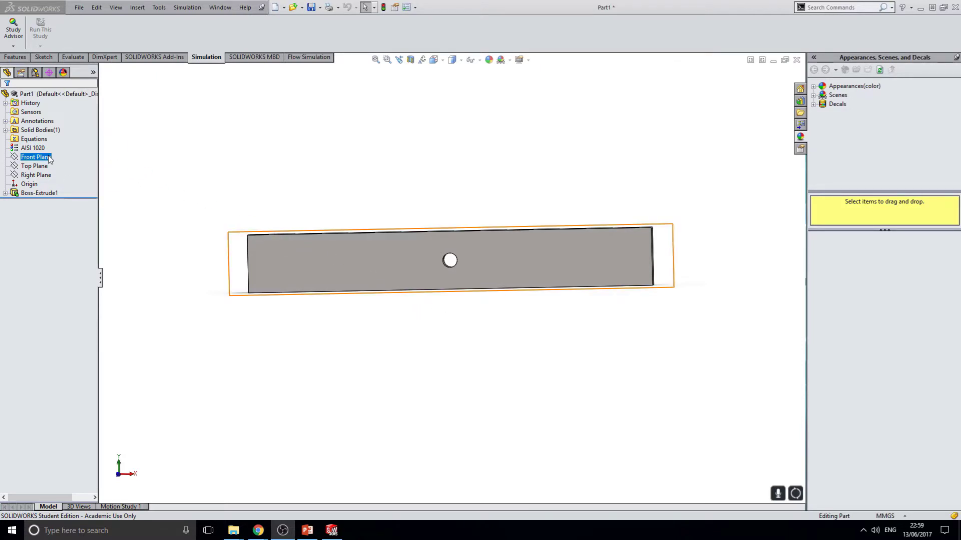
left_click(41, 151)
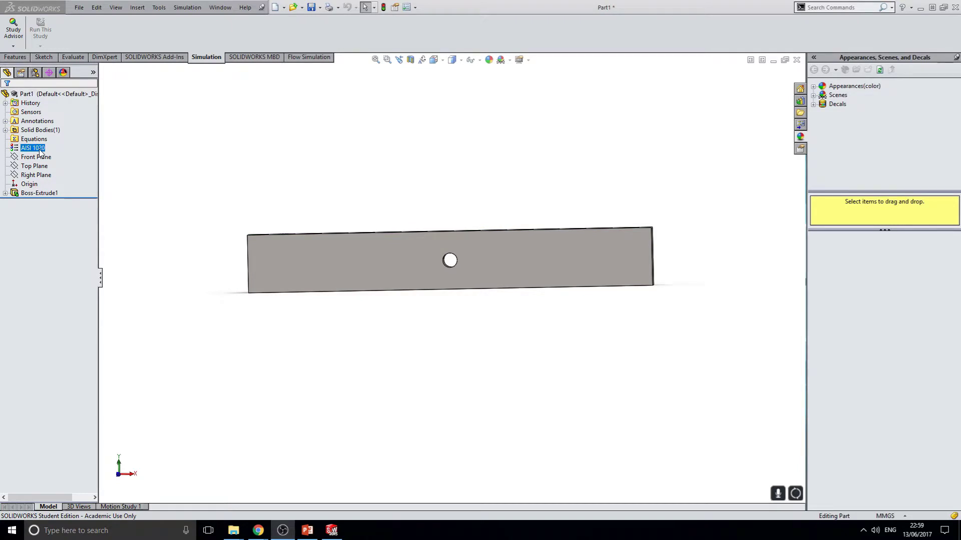
right_click(40, 149)
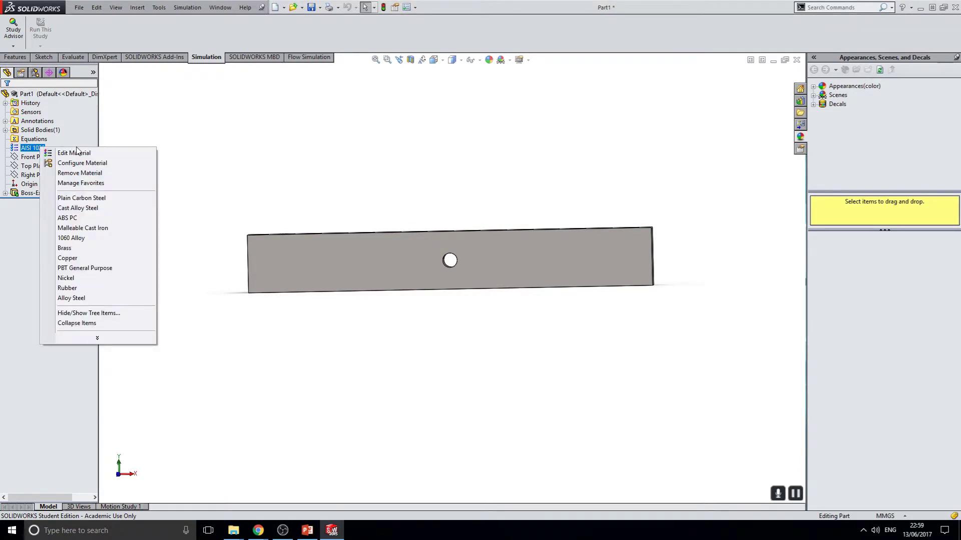
left_click(92, 155)
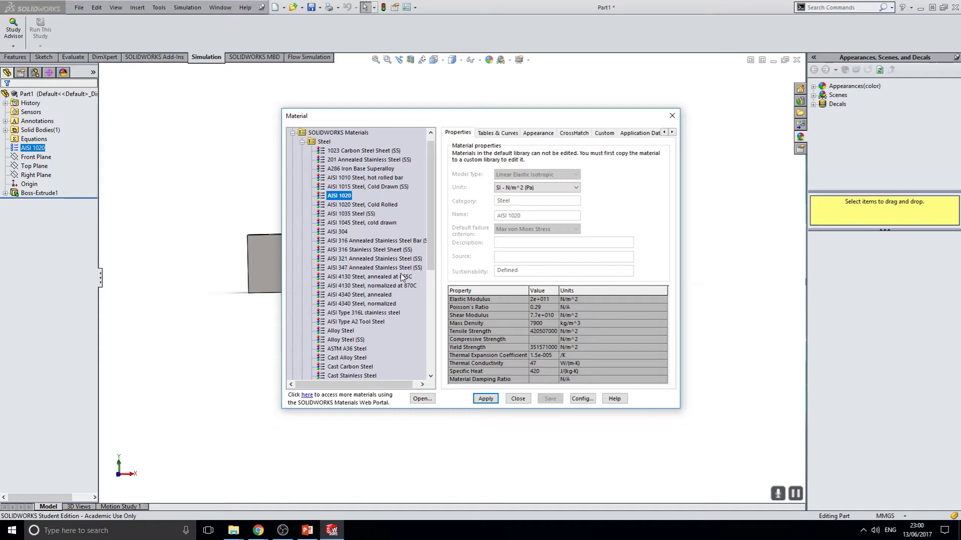
left_click(486, 400)
left_click(518, 400)
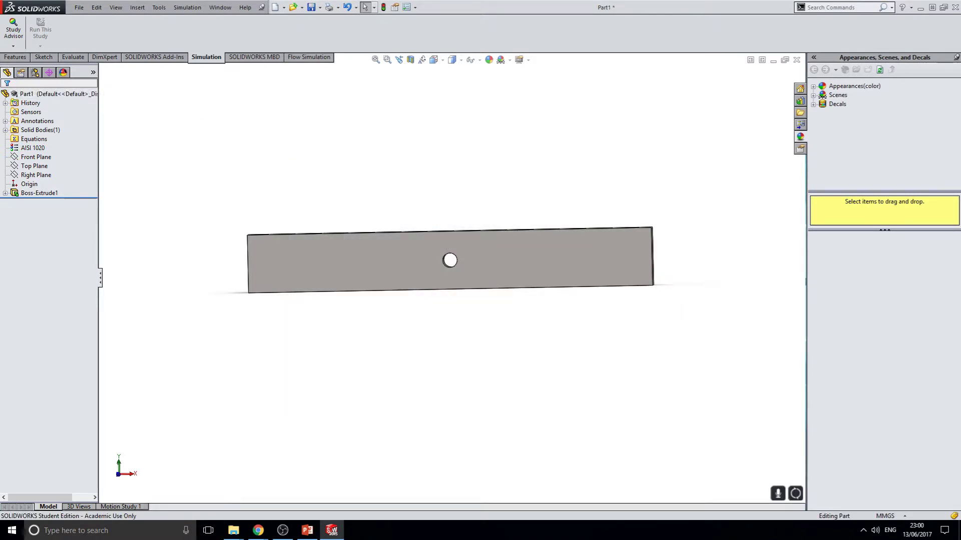
Create a new static study named Static 1 from the Simulation tab's Study Advisor.
left_click(216, 58)
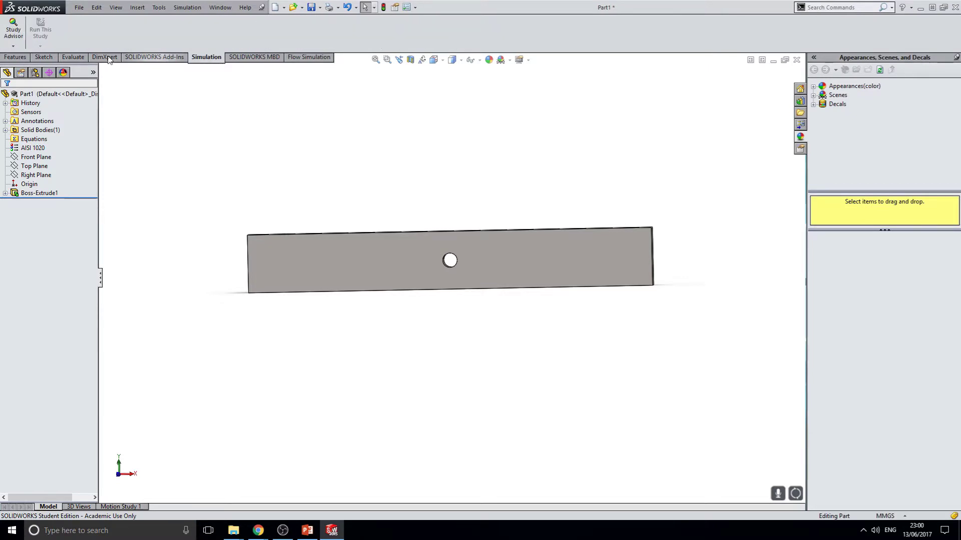
left_click(19, 50)
left_click(19, 50)
left_click(20, 50)
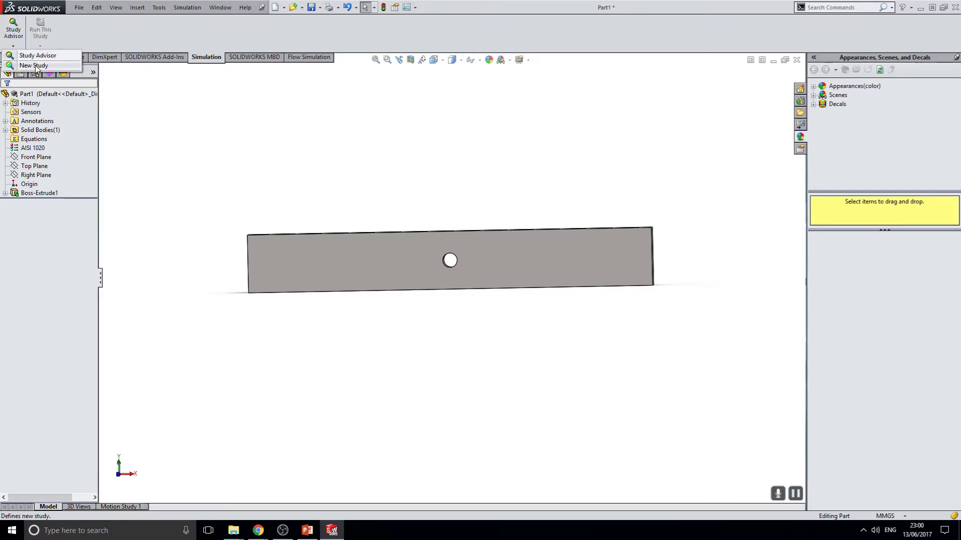
left_click(34, 65)
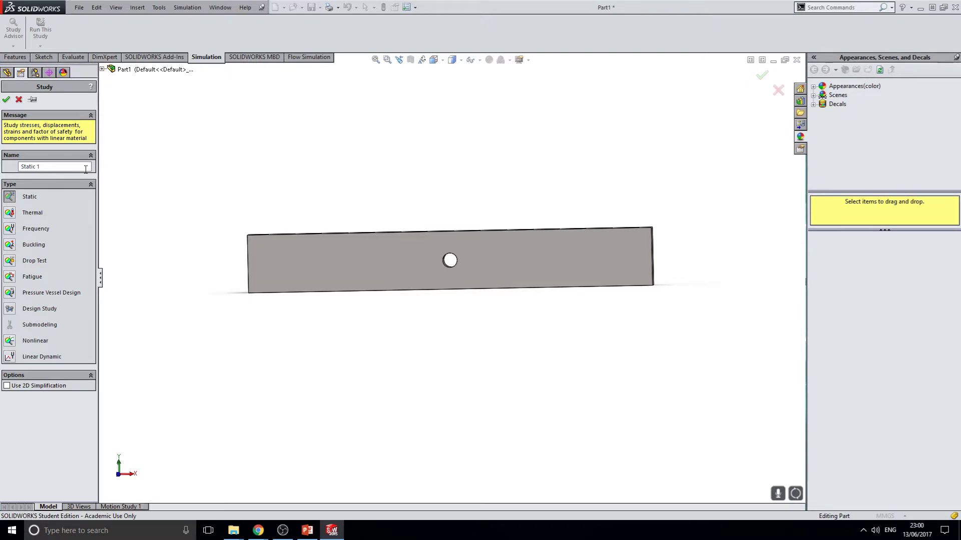
left_click(6, 100)
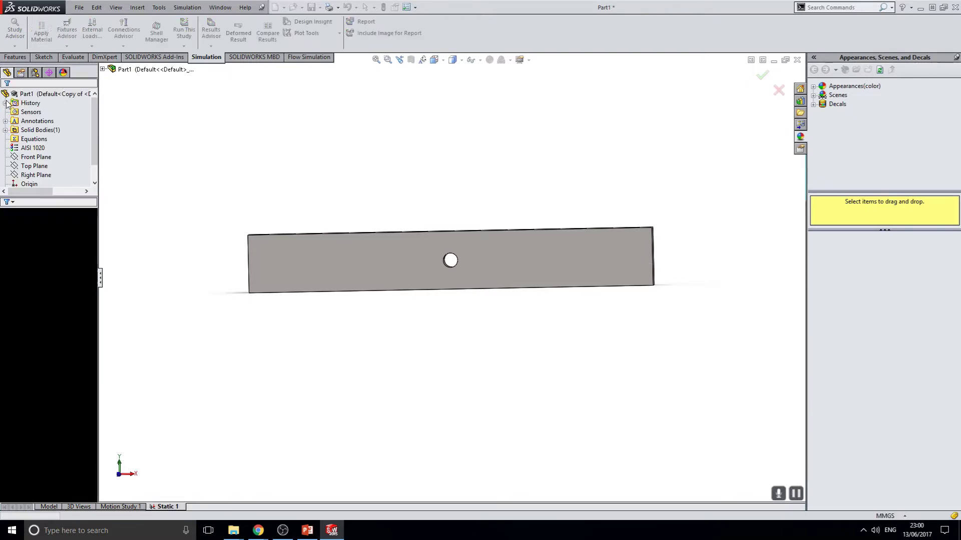
left_click(36, 241)
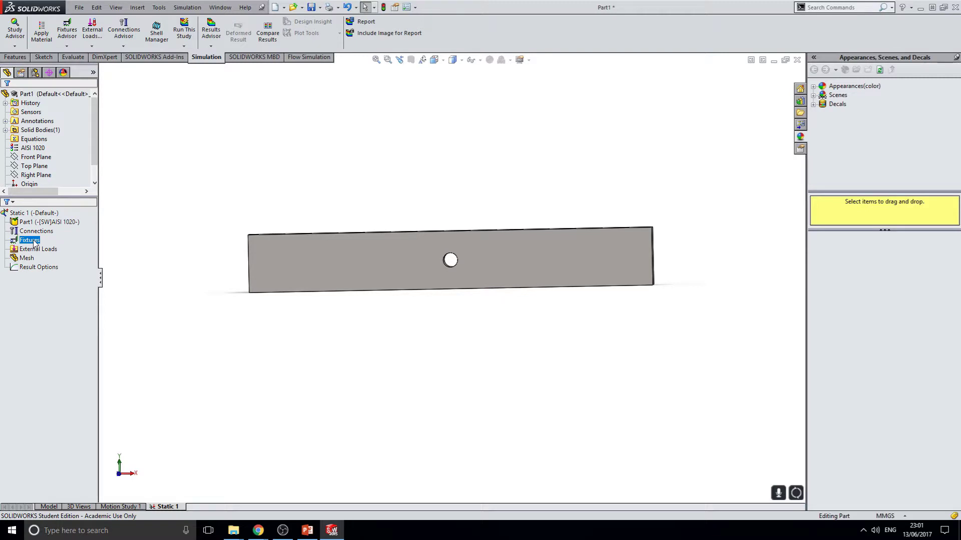
Fix the bar's left end face with a Fixed Geometry fixture, Fixed-1.
right_click(34, 242)
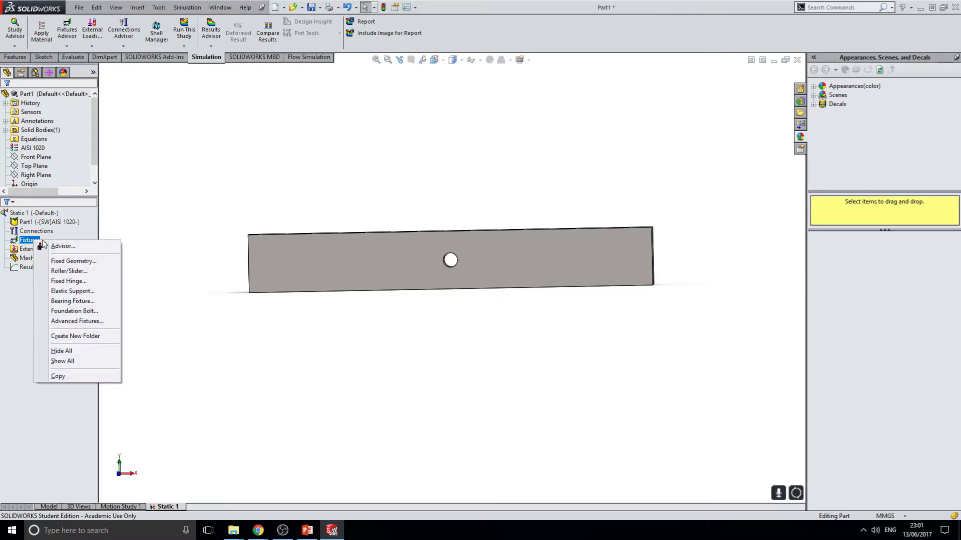
left_click(94, 265)
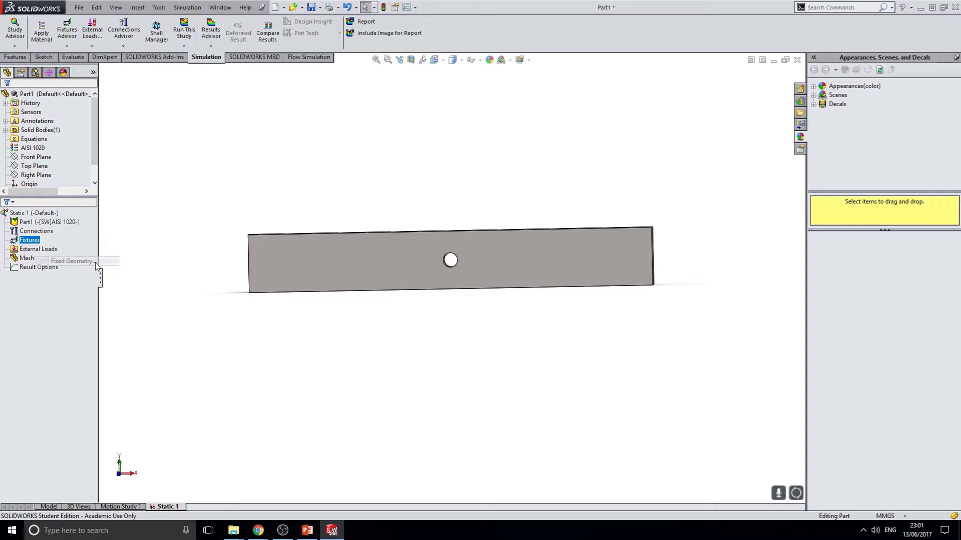
scroll(199, 271, "down", 5)
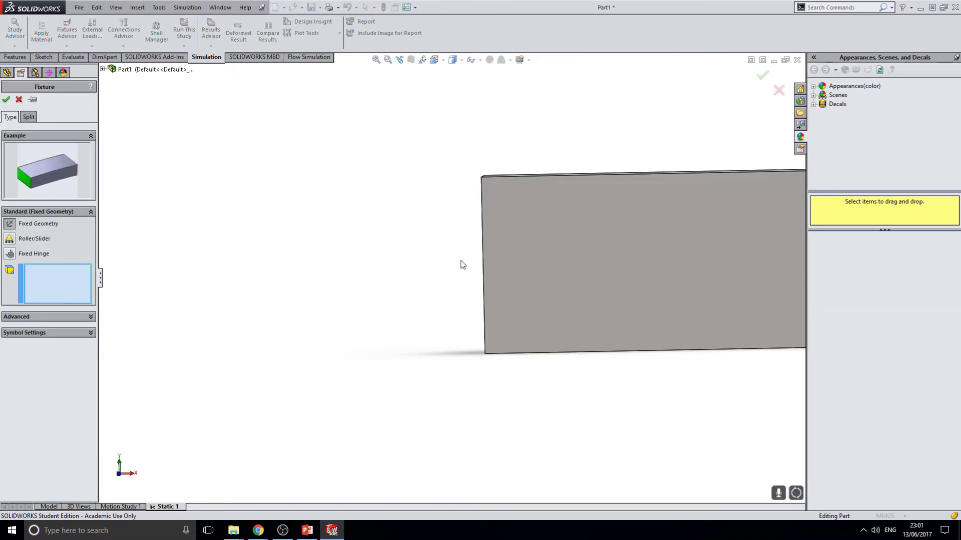
middle_click_drag(461, 263, 461, 234)
left_click(460, 233)
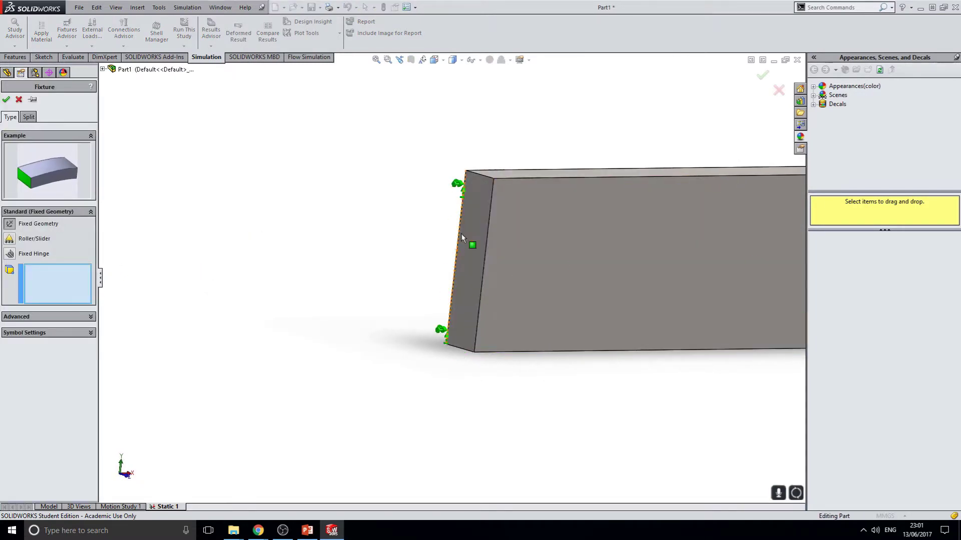
left_click(477, 214)
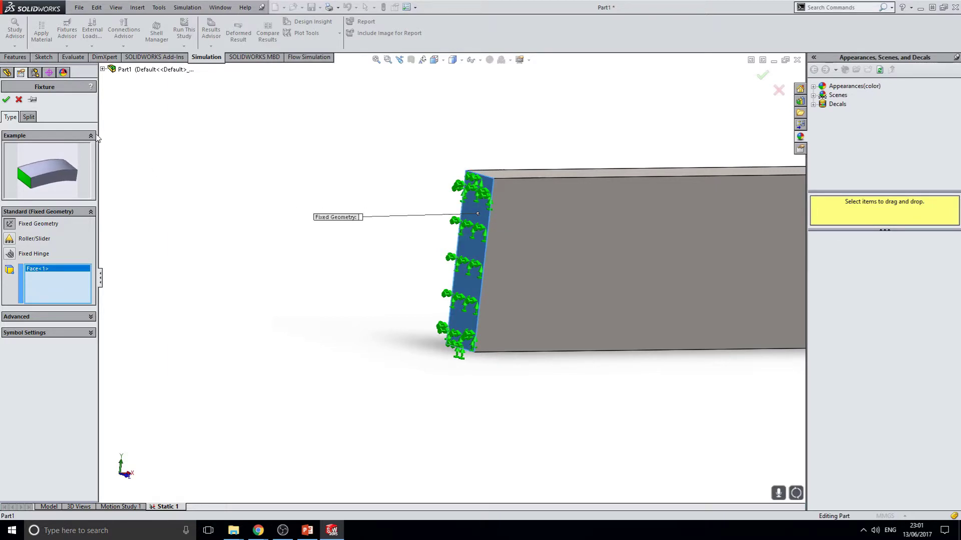
middle_click_drag(350, 225, 531, 222)
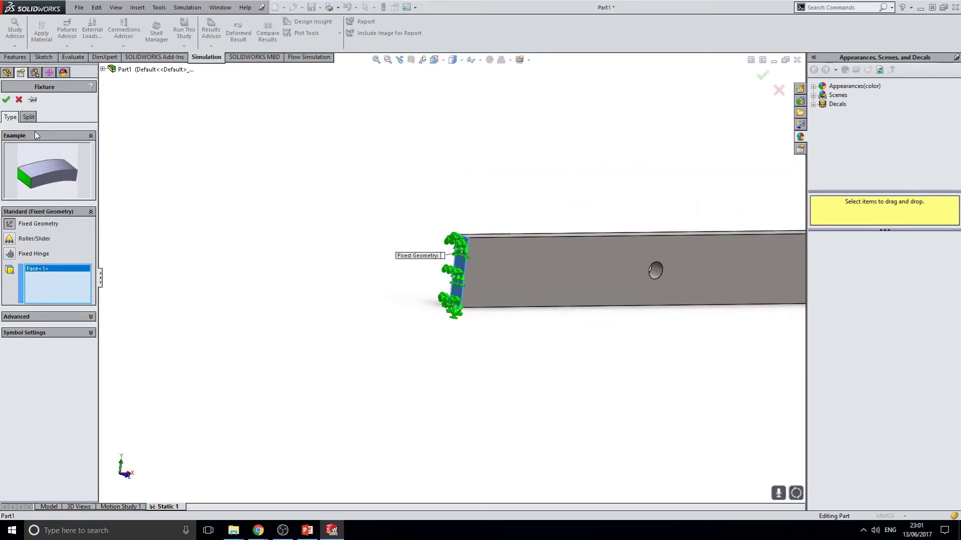
left_click(7, 101)
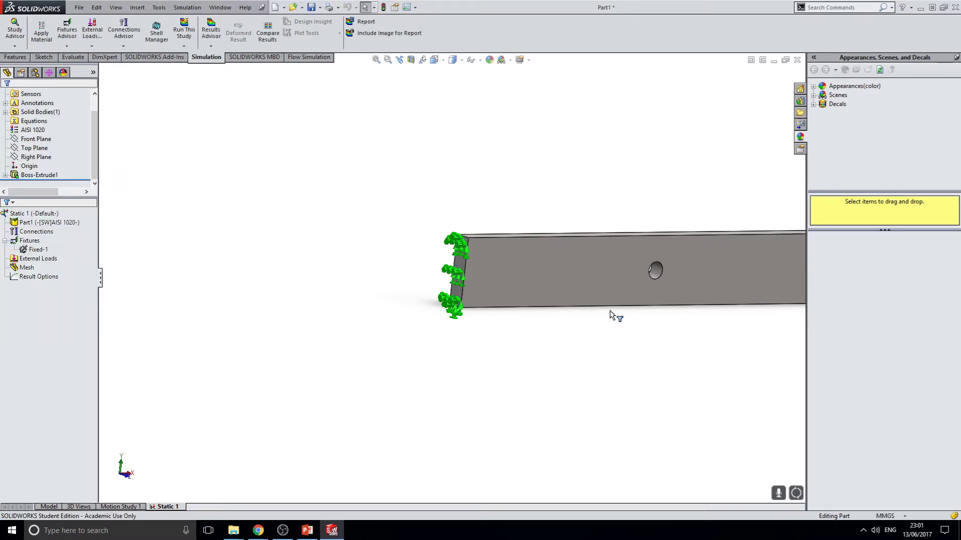
scroll(616, 317, "up", 2)
scroll(601, 286, "down", 3)
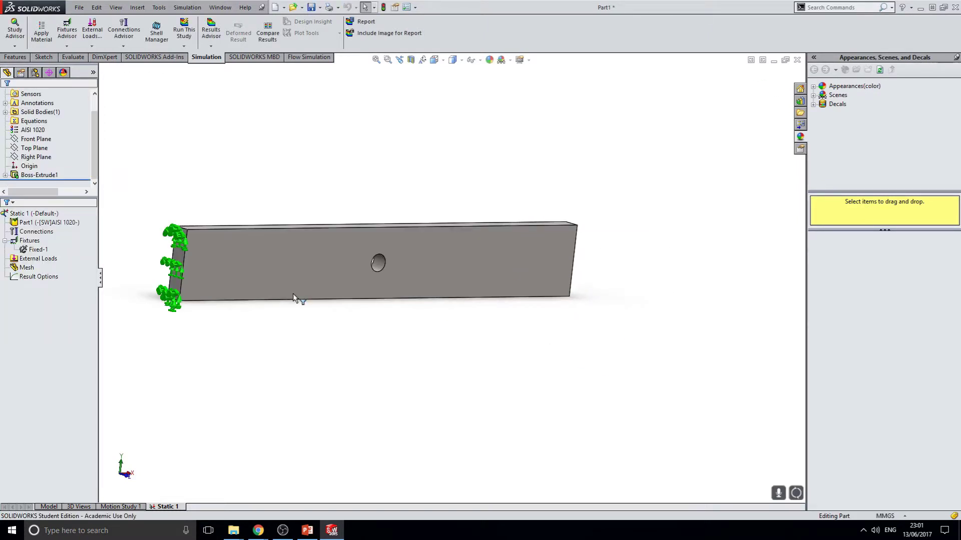
Apply a normal force to the bar's right end face with reversed direction.
right_click(42, 261)
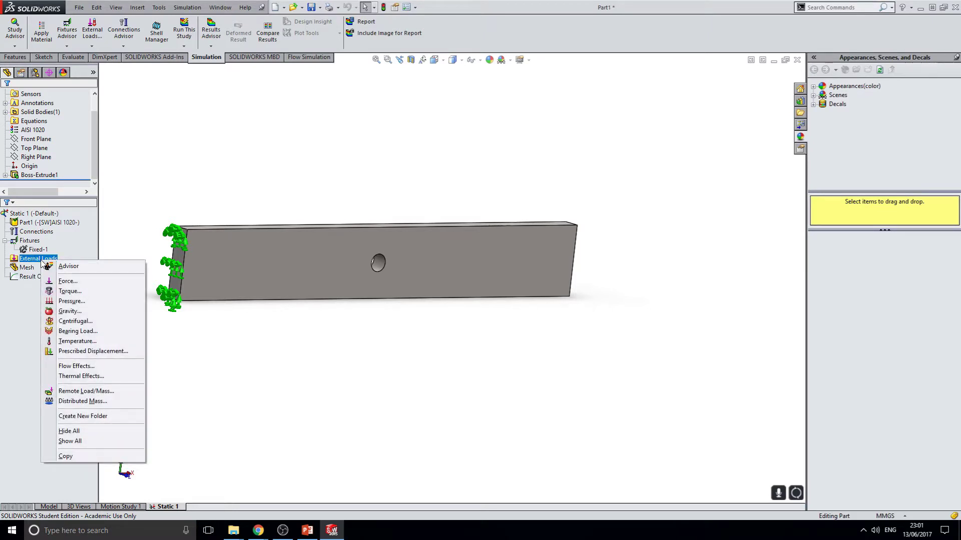
left_click(79, 282)
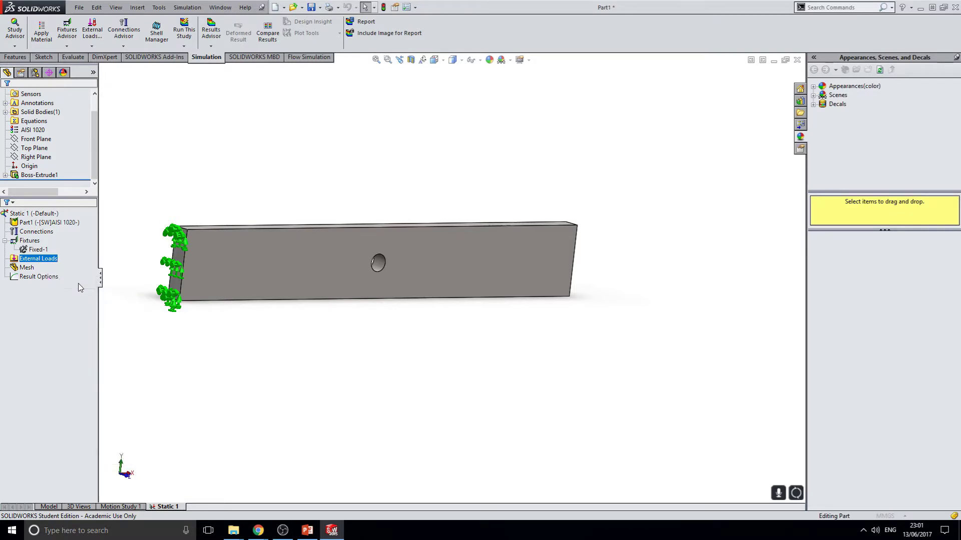
left_click(524, 281)
mouse_move(524, 281)
middle_mouse_down()
mouse_move(586, 262)
mouse_move(501, 275)
mouse_move(532, 293)
middle_mouse_up()
scroll(545, 285, "down", 3)
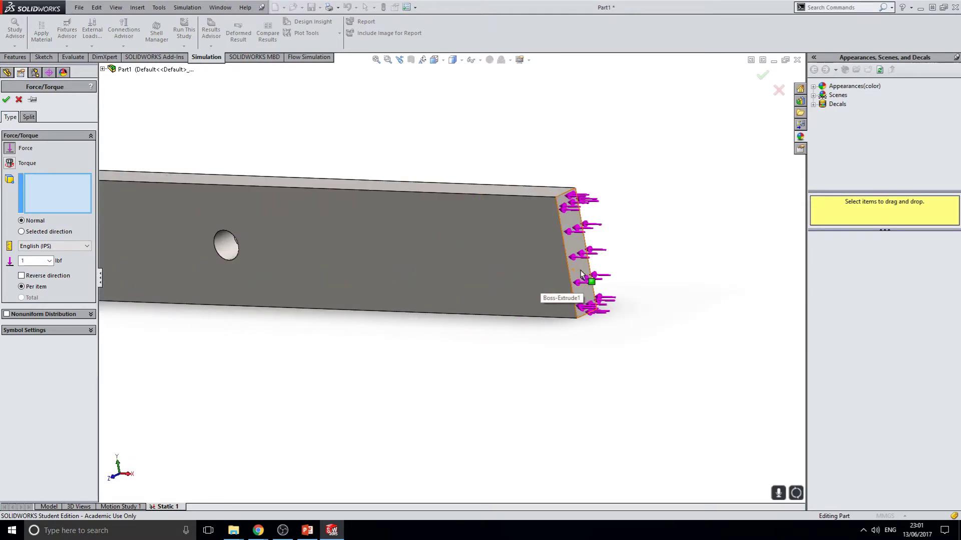
left_click(581, 274)
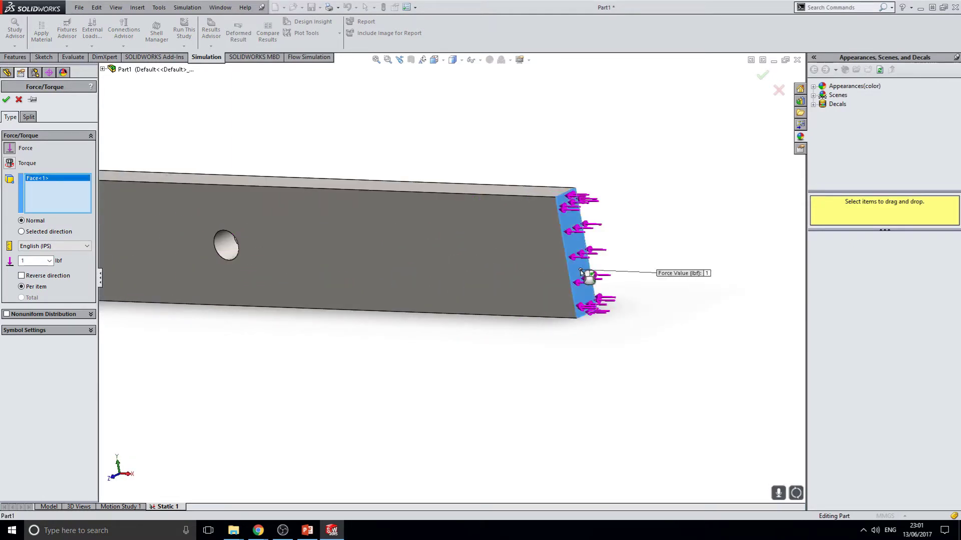
left_click(22, 277)
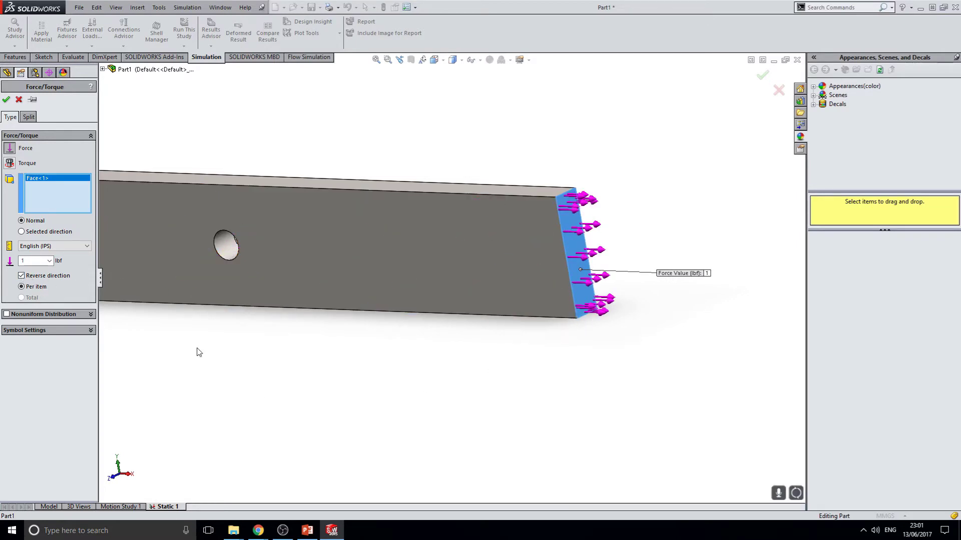
Set the force to 30000 N in SI units and confirm it as Force-1.
scroll(198, 352, "down", 3)
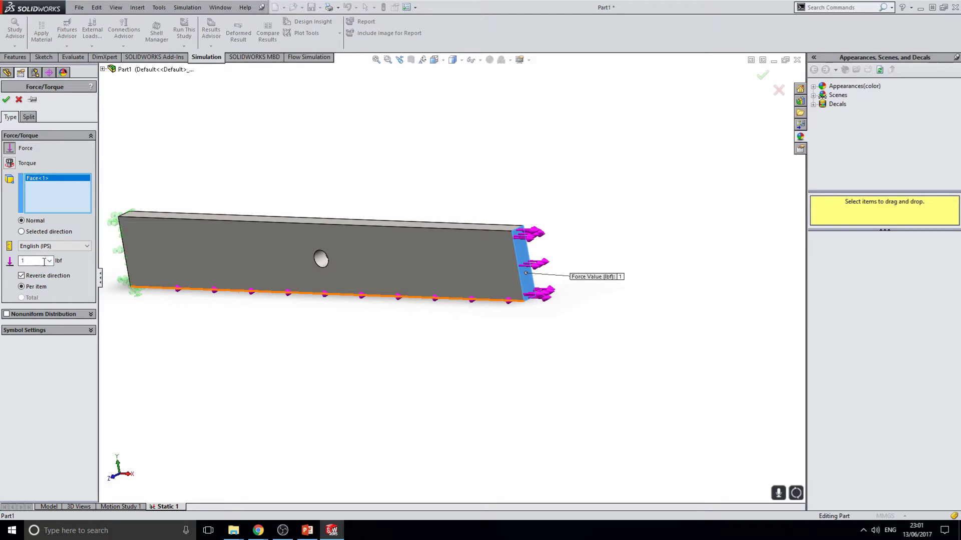
left_click(74, 246)
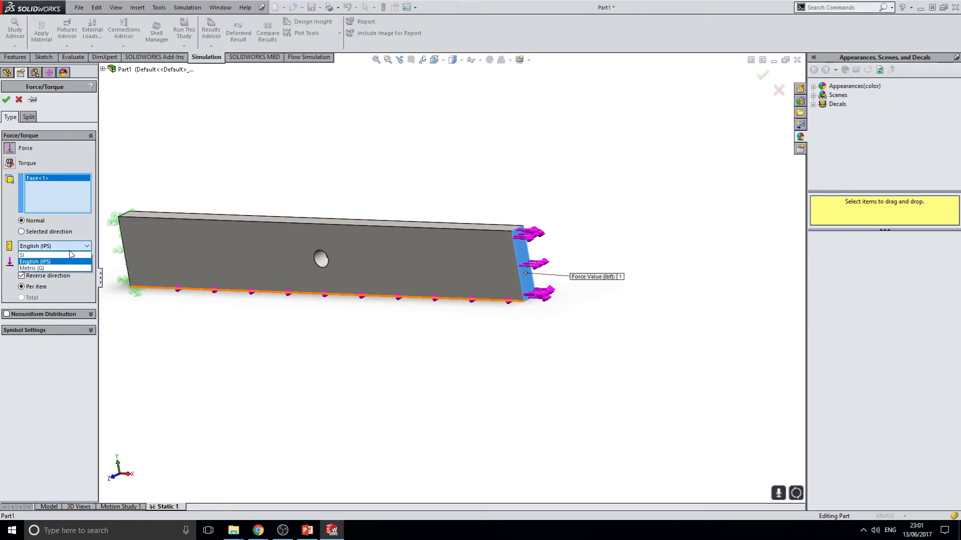
left_click(40, 253)
double_click(40, 262)
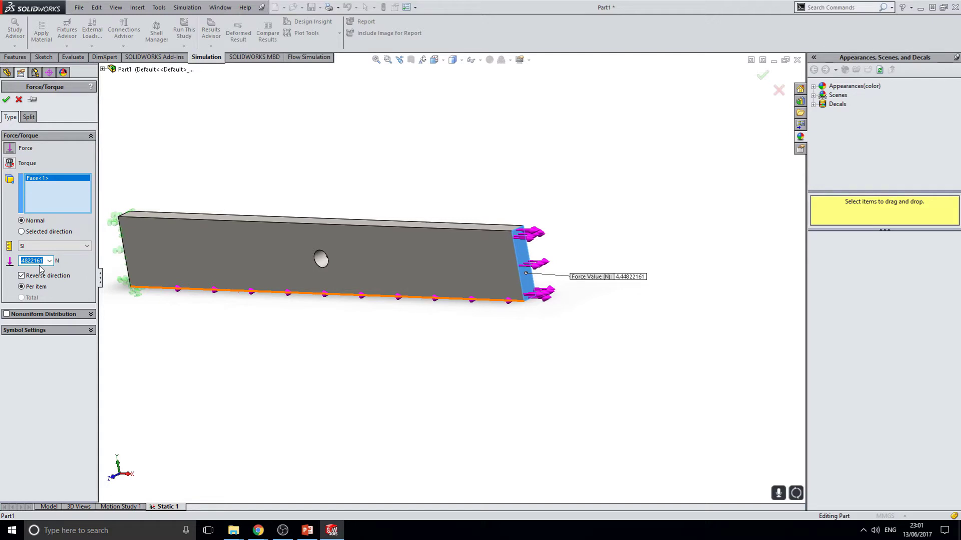
type("30000")
left_click(6, 100)
left_click(34, 279)
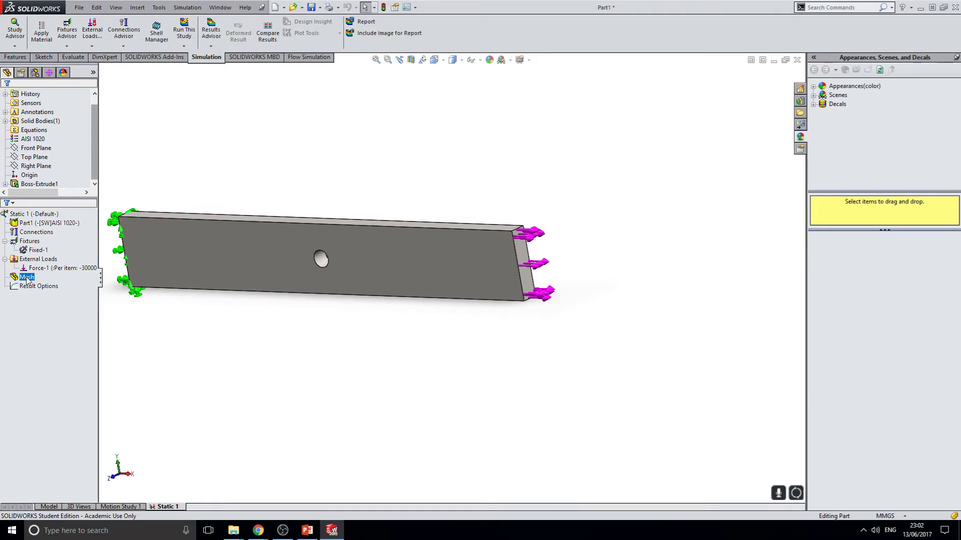
Generate a solid tetrahedral mesh on the bar at default density.
right_click(28, 279)
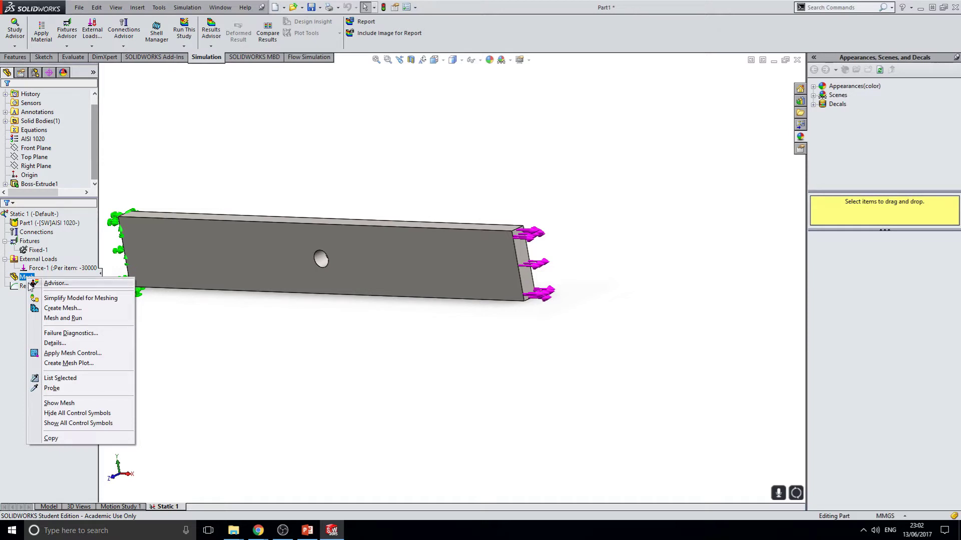
left_click(82, 309)
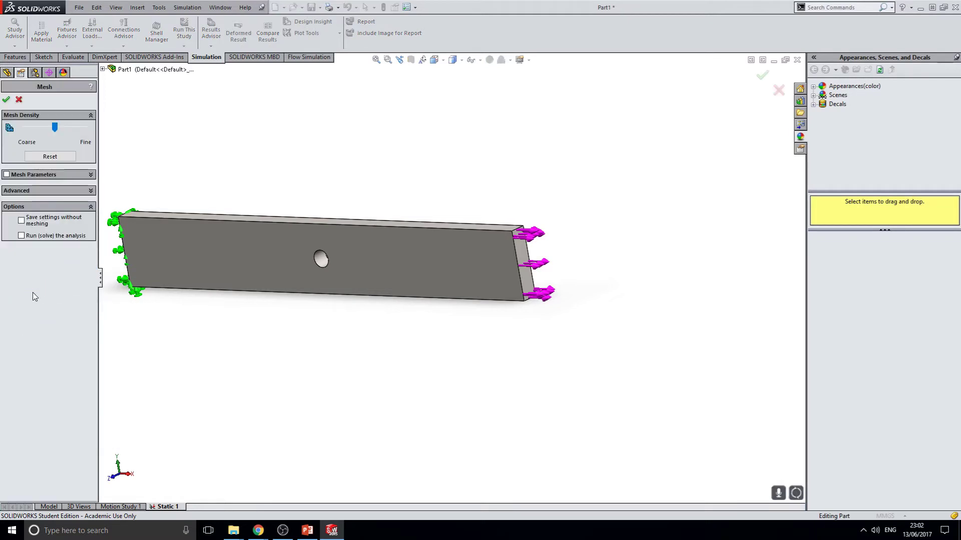
left_click(7, 102)
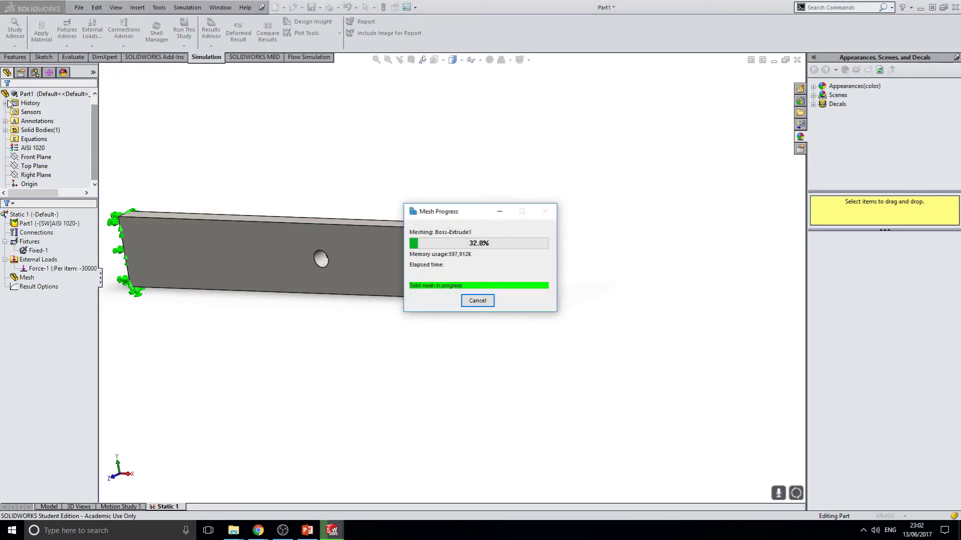
middle_click_drag(514, 332, 412, 241)
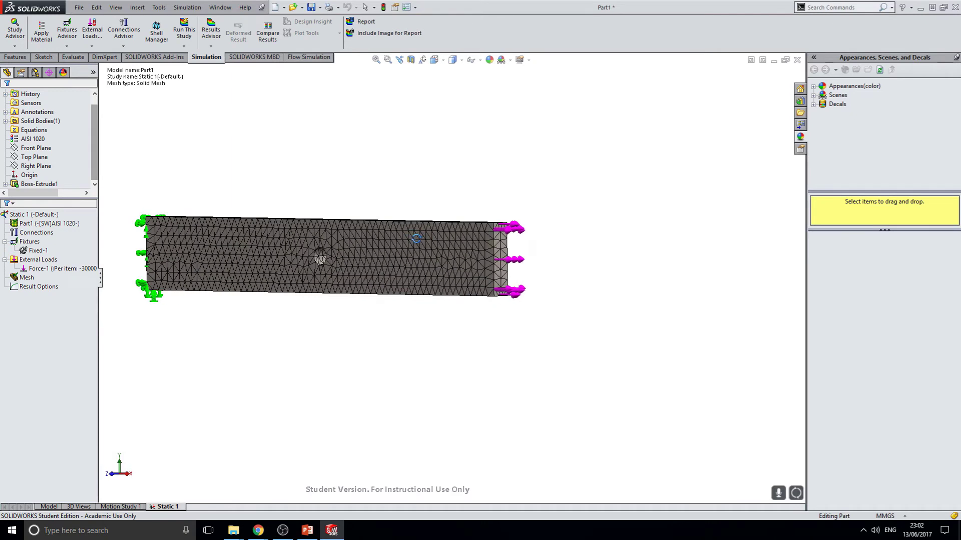
key("Escape")
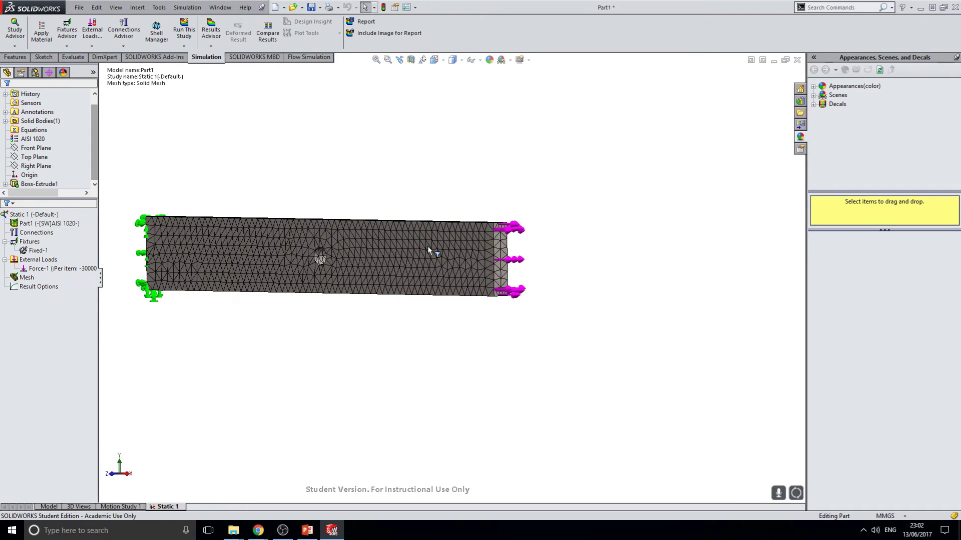
Run Static 1 and move the von Mises Min label above and Max label below the bar.
left_click(186, 30)
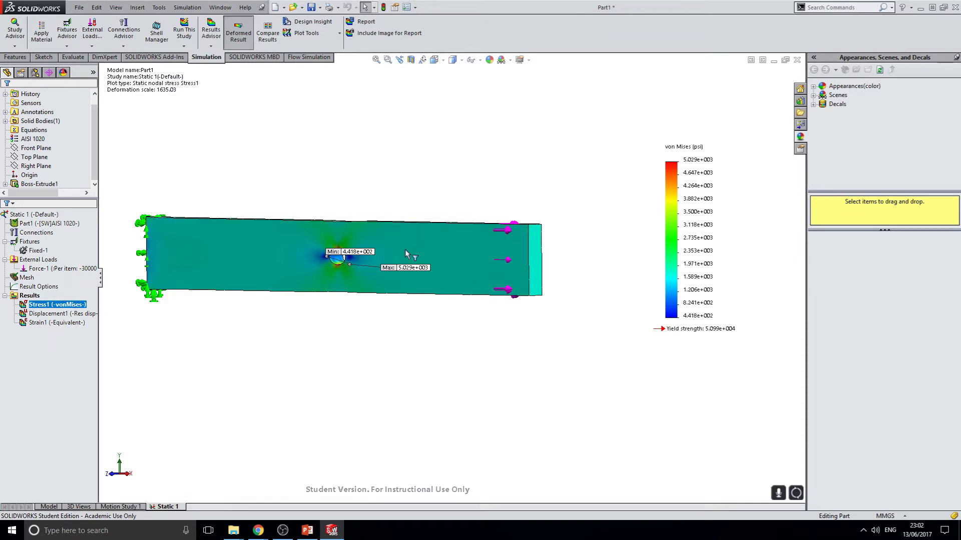
left_click_drag(353, 251, 344, 142)
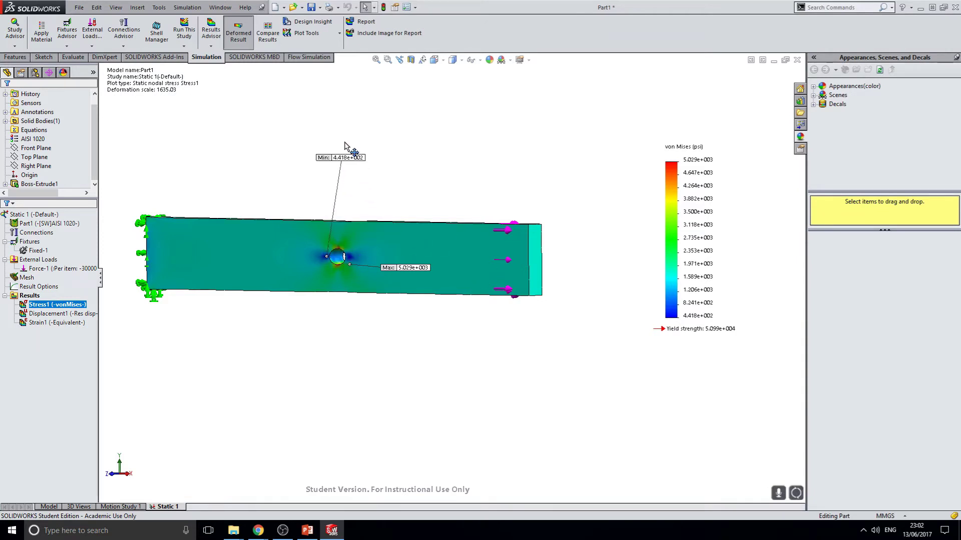
left_click_drag(403, 267, 393, 325)
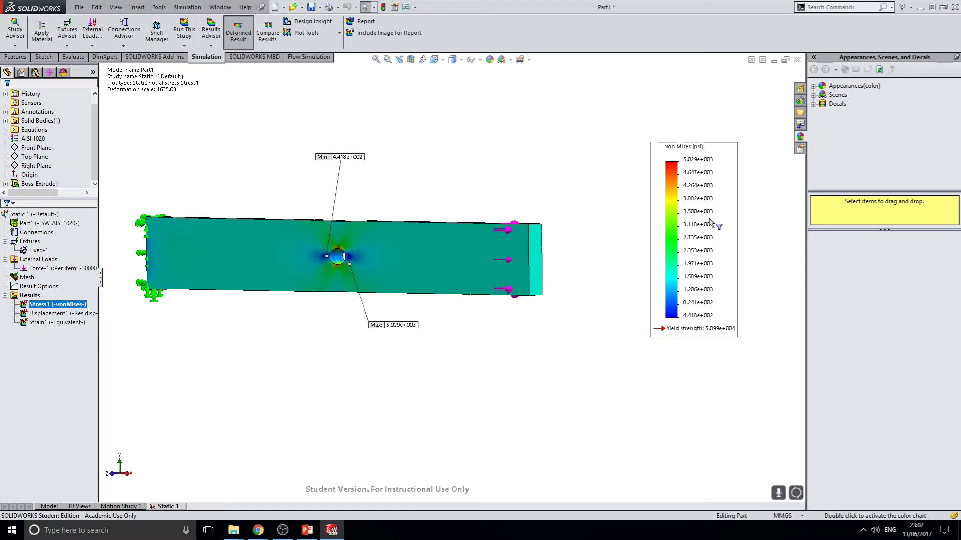
Change the von Mises plot units to N/m^2, giving a 3.467e+007 maximum.
double_click(690, 190)
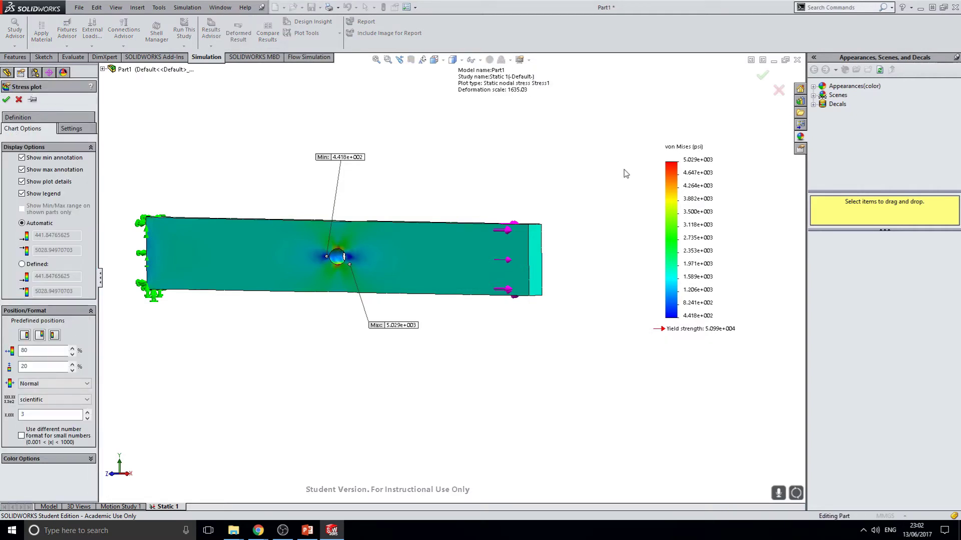
left_click(63, 120)
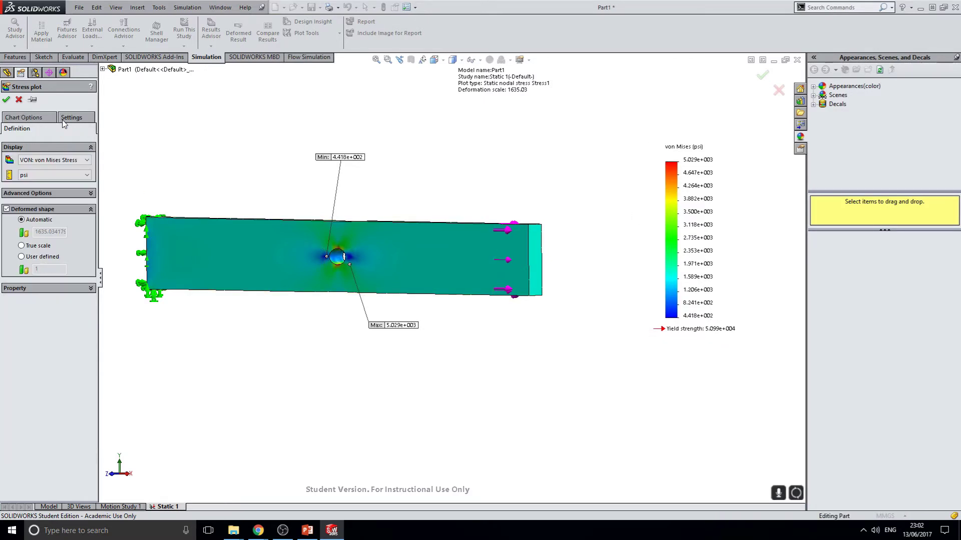
left_click(62, 178)
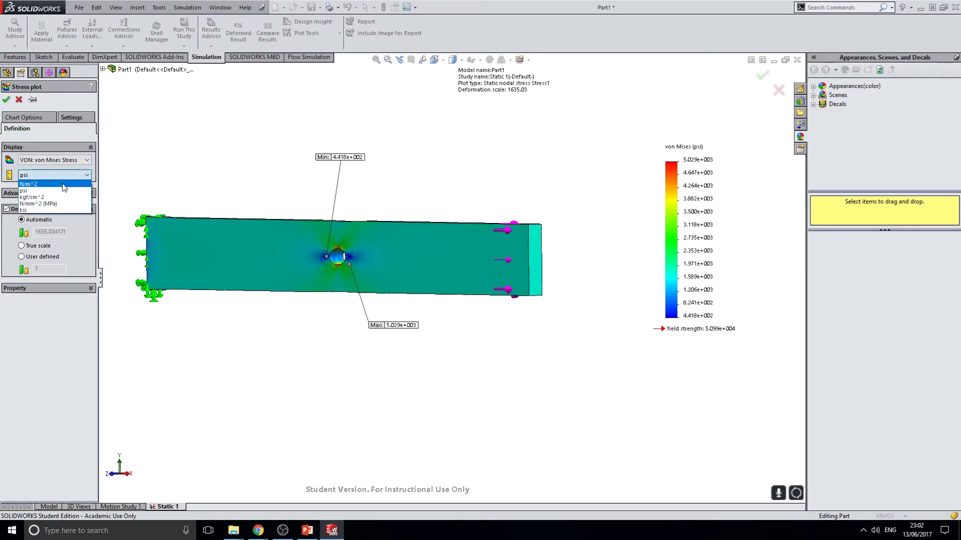
left_click(64, 185)
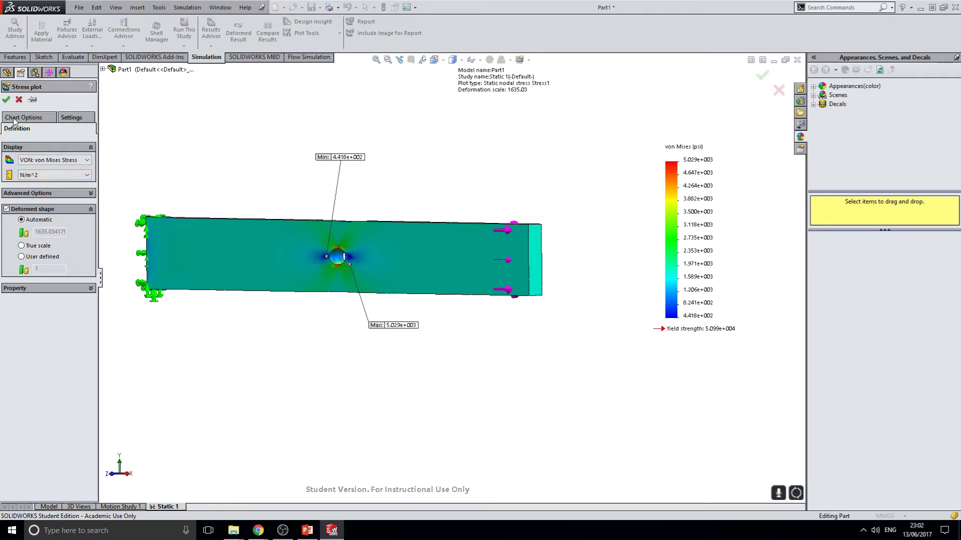
left_click(6, 99)
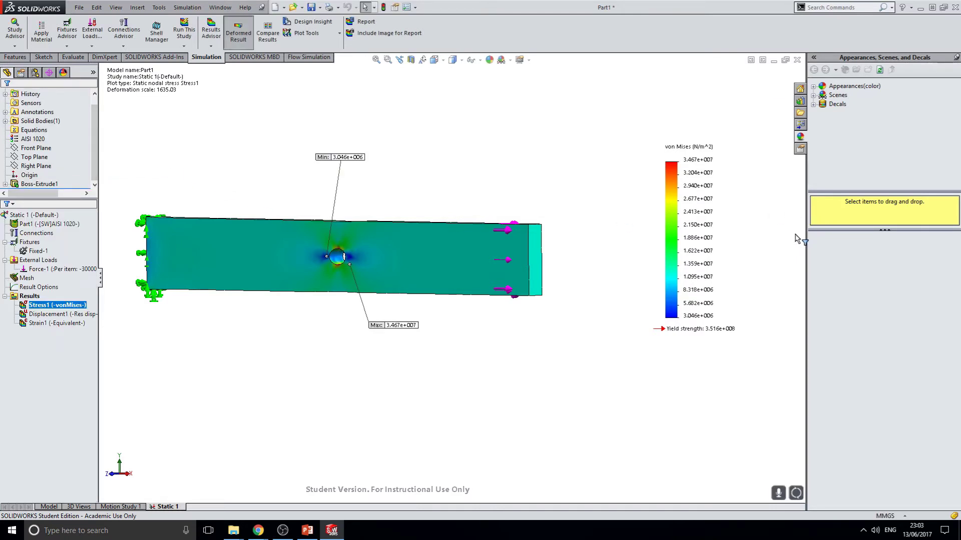
middle_click_drag(406, 278, 550, 272)
scroll(350, 260, "up", 5)
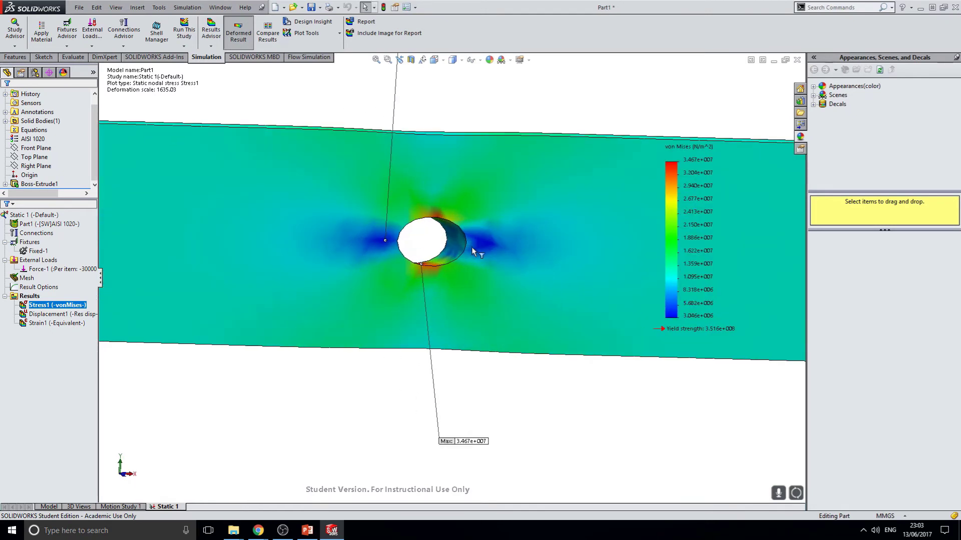
middle_click_drag(472, 247, 458, 283)
scroll(406, 249, "up", 3)
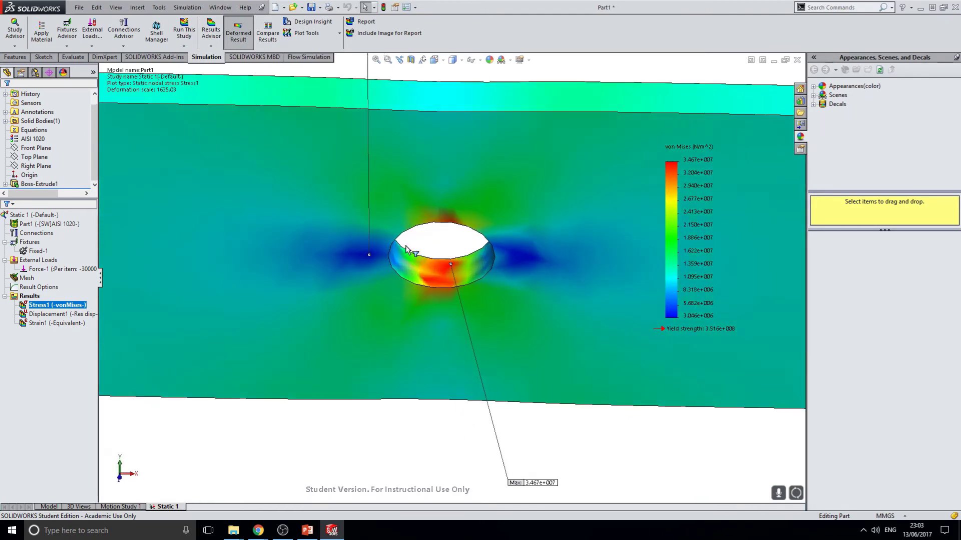
scroll(406, 249, "down", 3)
middle_click_drag(485, 333, 463, 281)
scroll(457, 283, "up", 2)
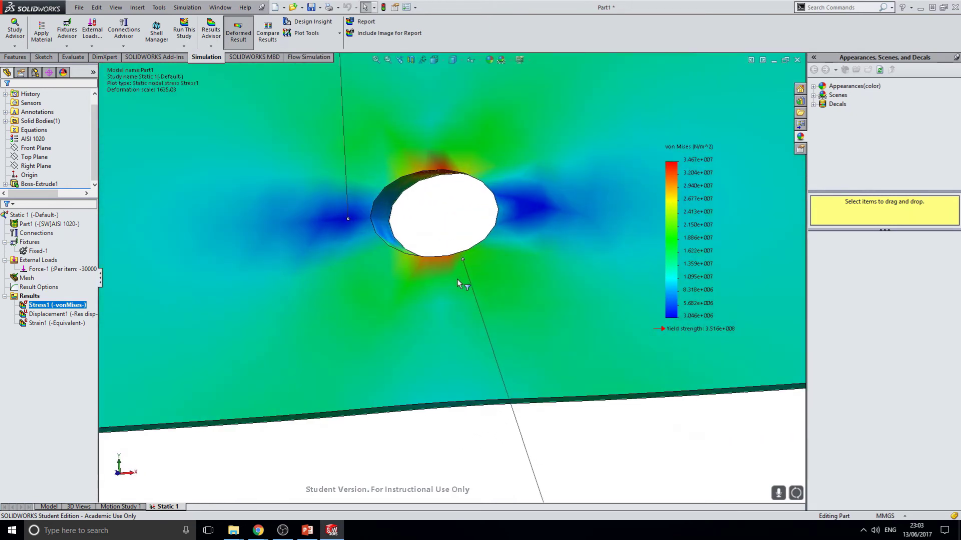
scroll(458, 284, "down", 2)
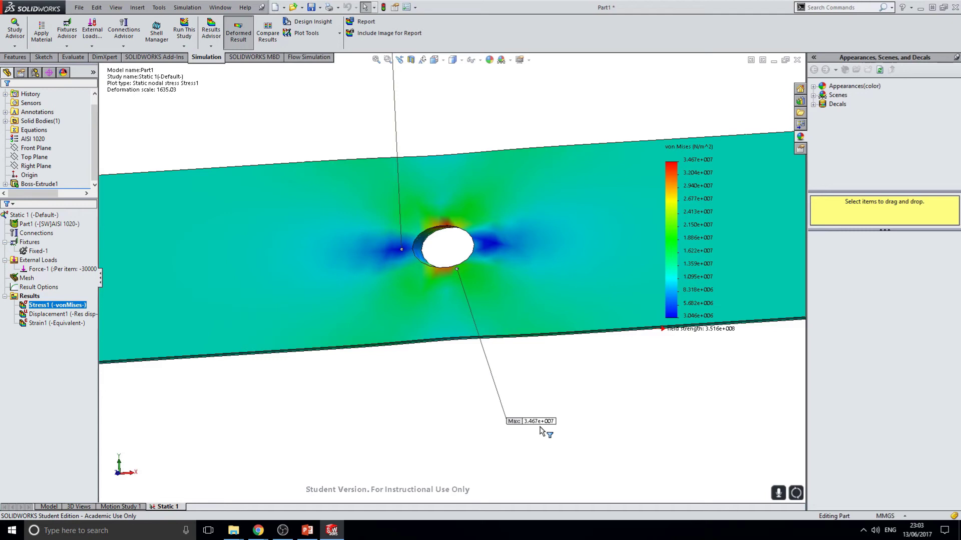
middle_click_drag(670, 308, 592, 316)
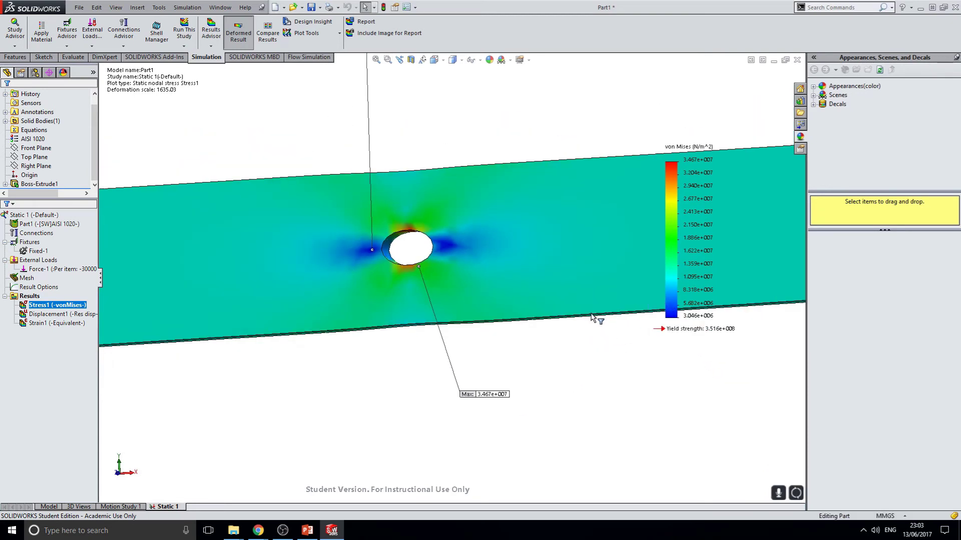
key("f")
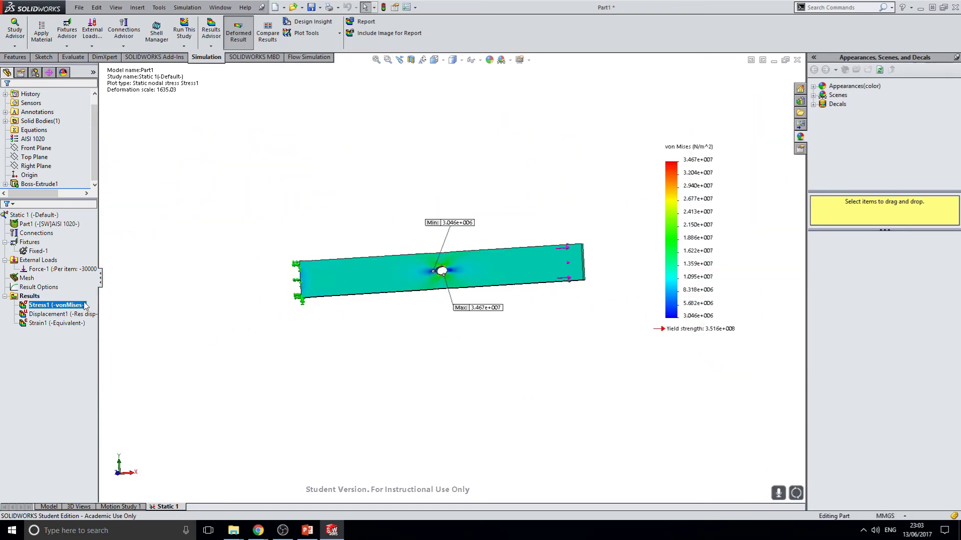
Show the Displacement1 URES plot, peaking at 4.282e-002 mm, in a side-on view.
left_click(28, 299, "ctrl")
left_click(35, 303)
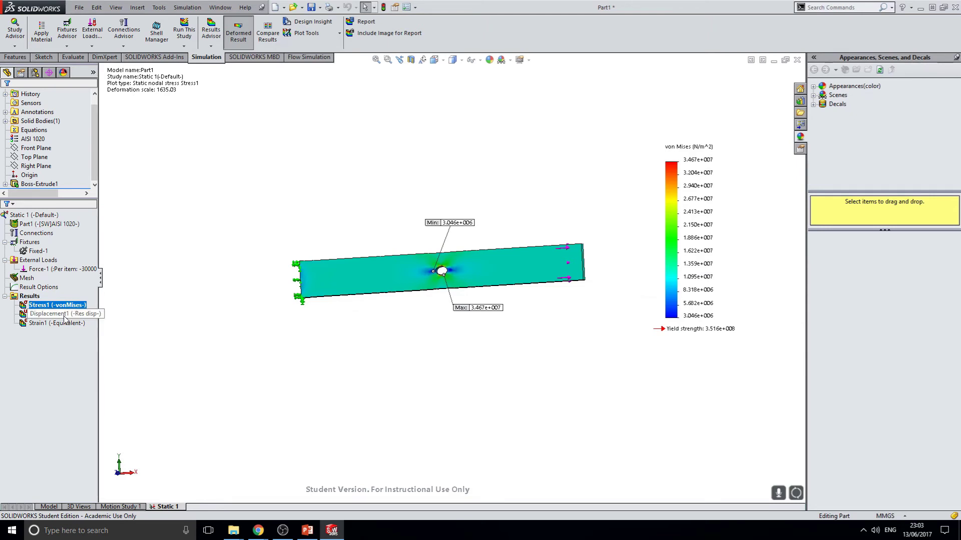
double_click(64, 315)
middle_click_drag(504, 246, 517, 285)
scroll(444, 324, "down", 2)
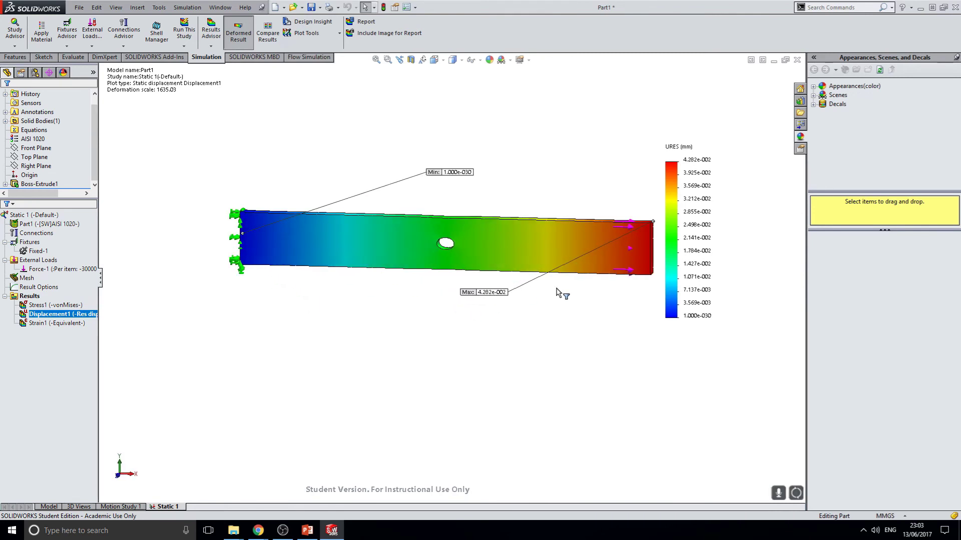
scroll(576, 288, "up", 1)
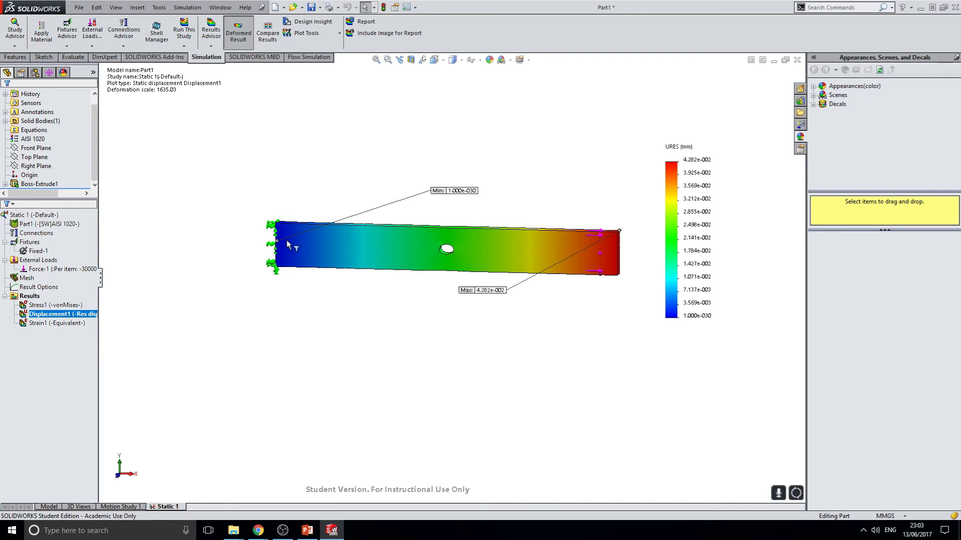
middle_click_drag(285, 247, 300, 250)
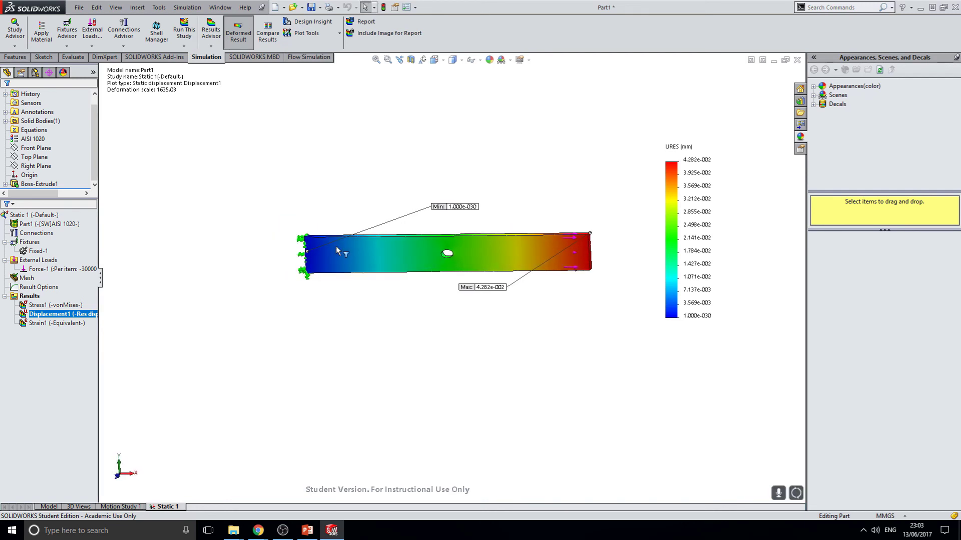